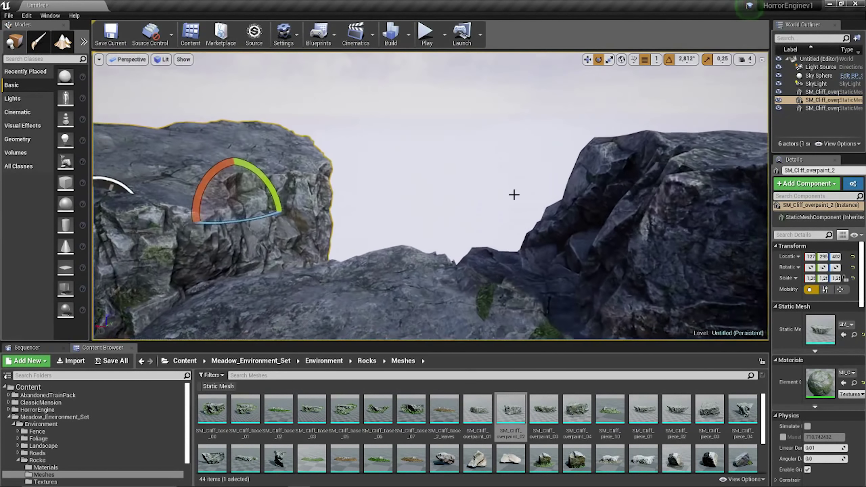
- Create the grass landscape, then move through the Paint, Place and Sculpt modes
left_click(71, 41)
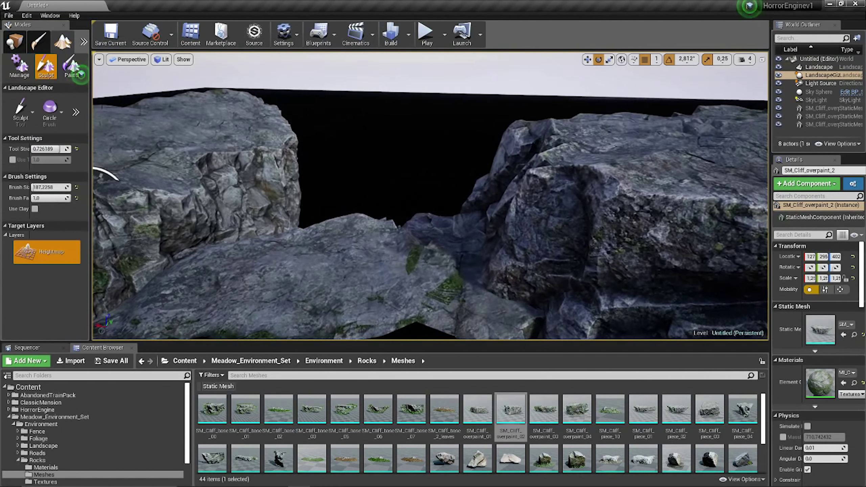
left_click(81, 74)
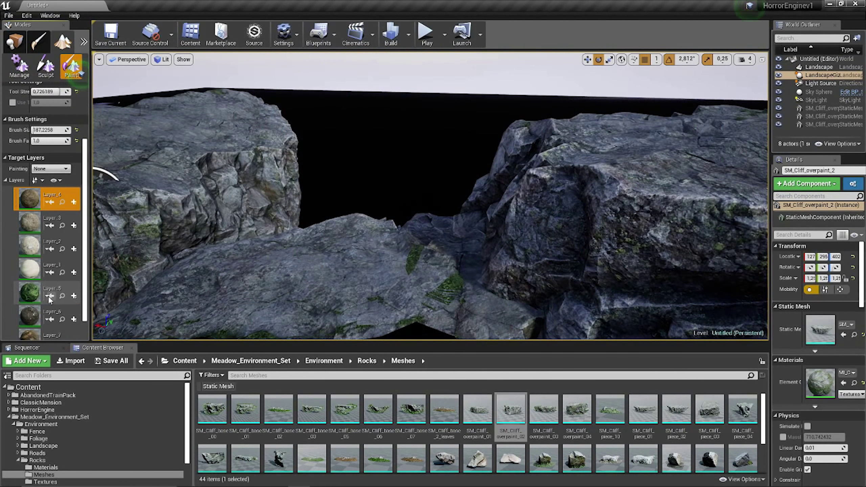
left_click(10, 43)
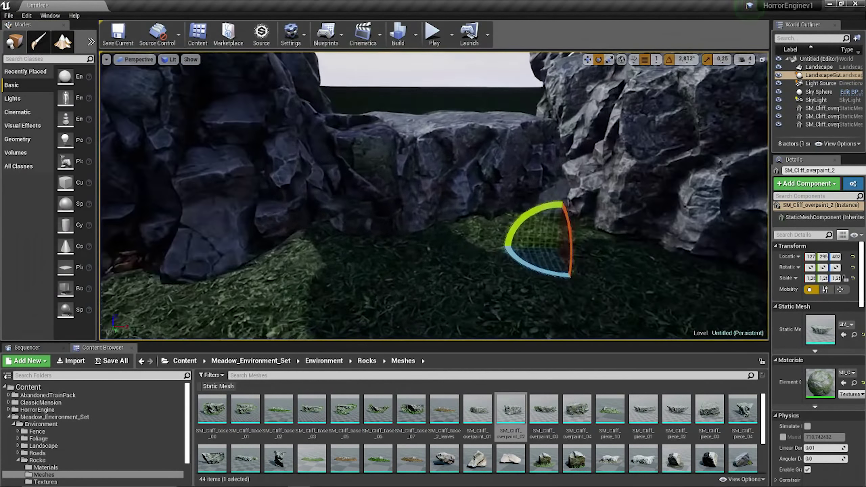
left_click(50, 68)
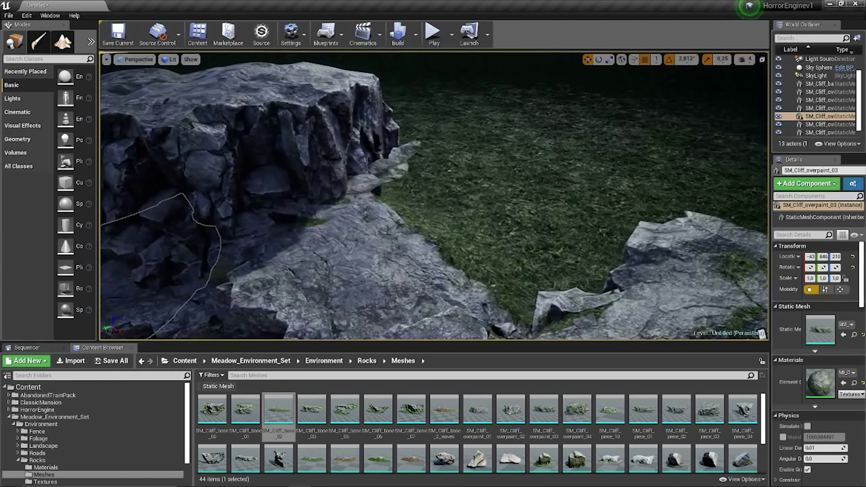
- Place an SM_Cliff_base_00 rock and swap its mesh to SM_Cliff_overpaint_02
left_click(19, 108)
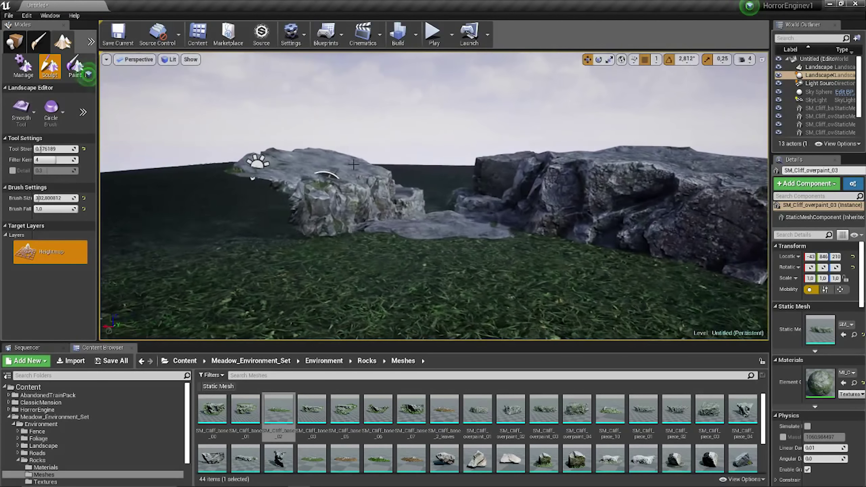
key("shift+1")
left_click(202, 404)
left_click_drag(203, 404, 377, 297)
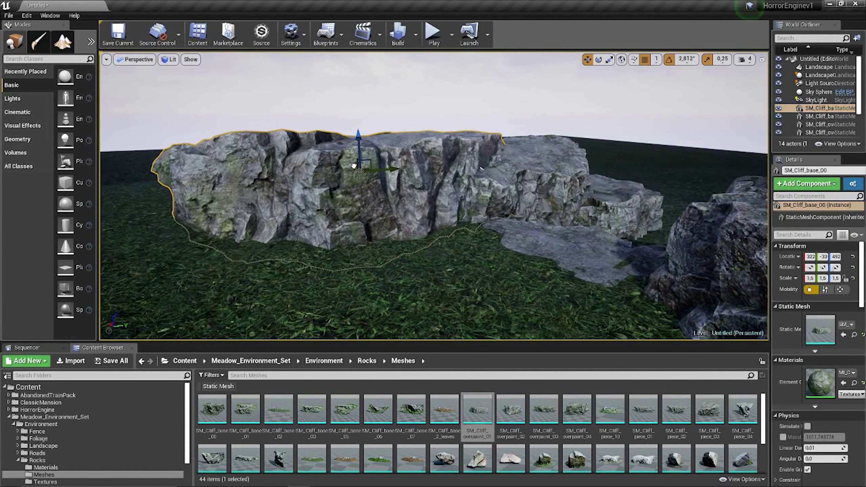
left_click_drag(833, 337, 825, 332)
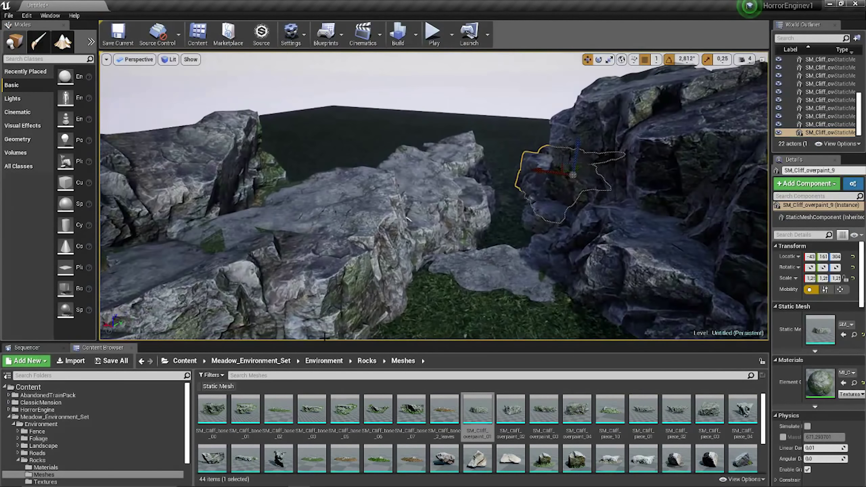
- Add an SM_Cliff_base_01 rock, smooth the terrain, and select another cliff rock
left_click_drag(245, 409, 351, 189)
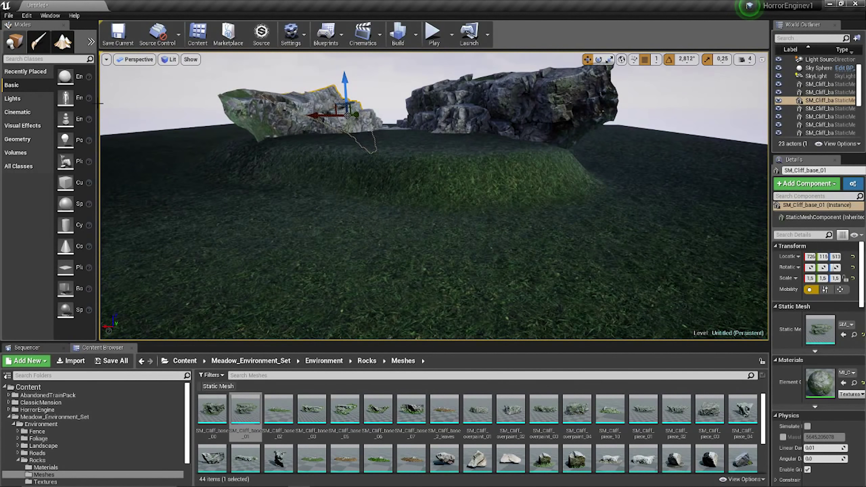
left_click(62, 41)
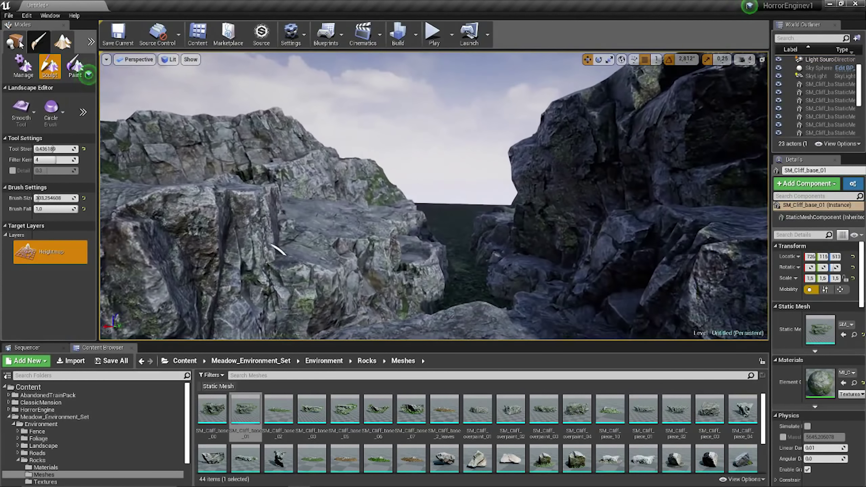
key("shift+1")
left_click(362, 215)
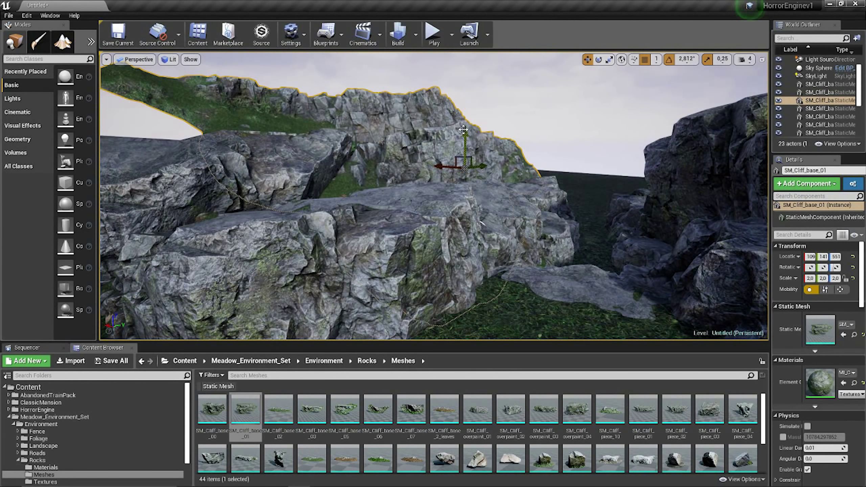
- Rotate the selected rock and add SM_Cliff_overpaint_02 and SM_Cliff_overpaint_01 rocks
key("e")
right_click_drag(463, 130, 462, 129)
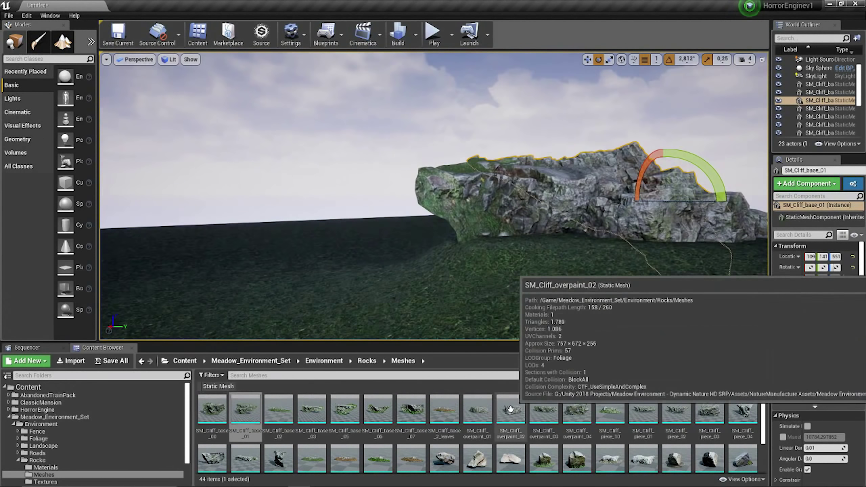
left_click_drag(510, 409, 455, 274)
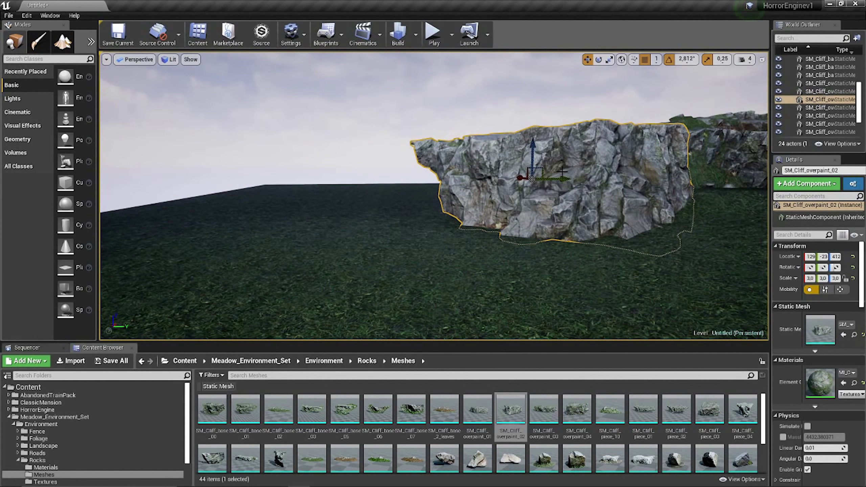
left_click_drag(477, 409, 171, 238)
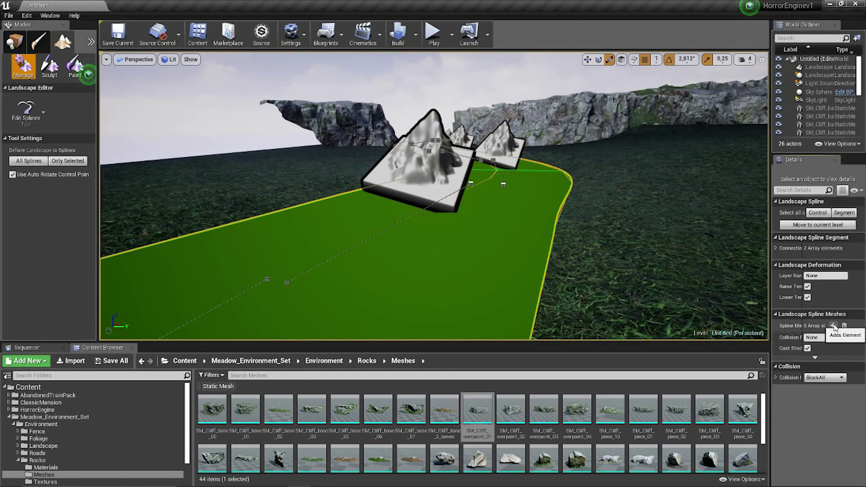
- Assign SM_Road from the Roads meshes folder as the spline's road mesh
double_click(257, 427)
mouse_move(245, 411)
left_mouse_down()
mouse_move(828, 341)
mouse_move(818, 358)
left_mouse_up()
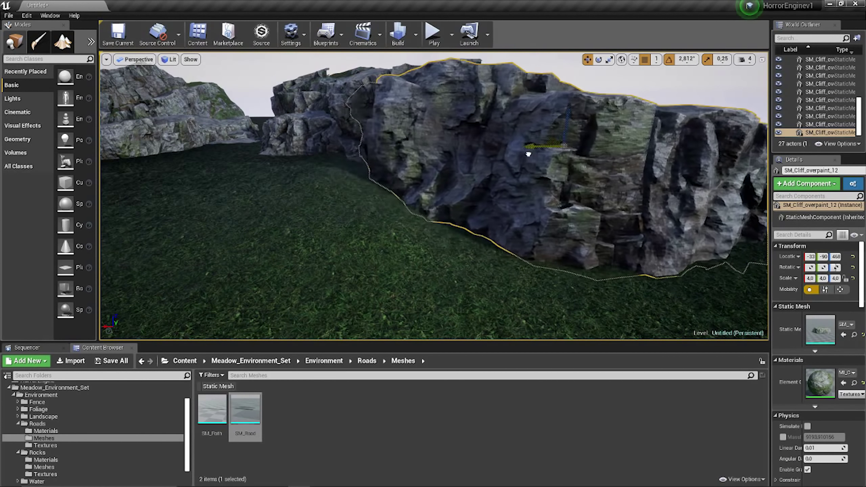
- Brush the terrain near a rock in landscape sculpting, then undo the edit
left_click(62, 41)
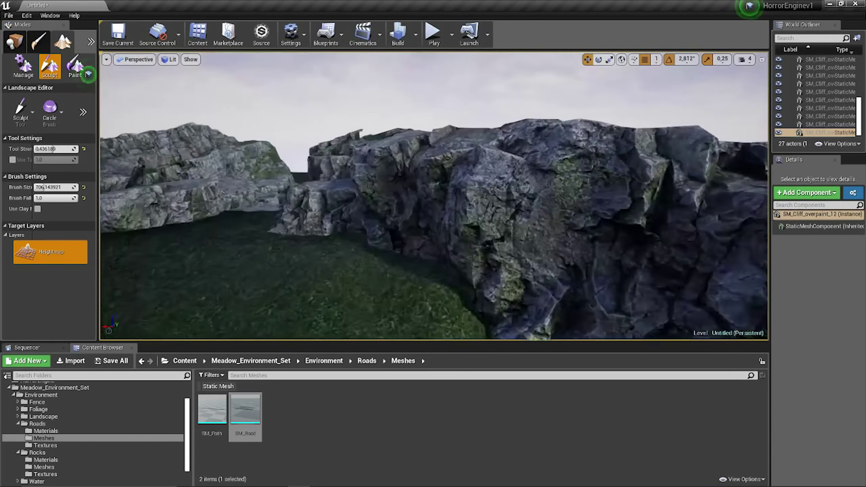
mouse_move(573, 205)
right_mouse_down()
mouse_move(497, 159)
mouse_move(443, 170)
right_mouse_up()
key("ctrl+z")
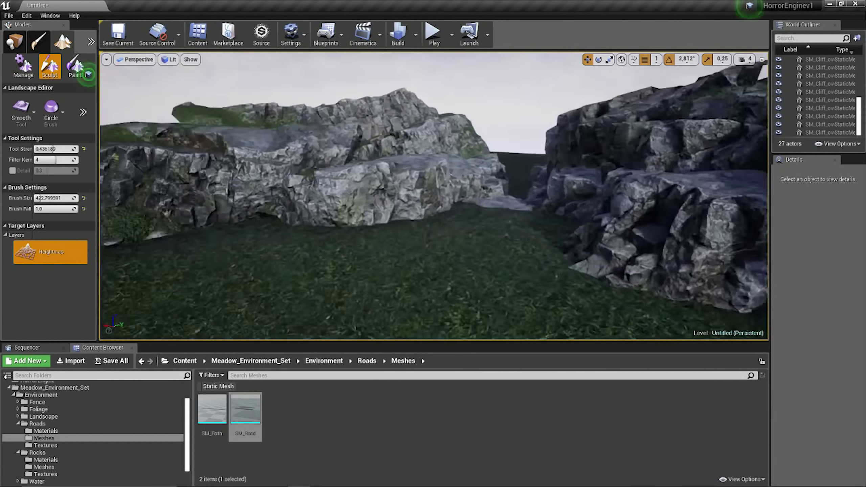
- Switch to the Sculpt tool and survey the cliffs, grass and dirt path
left_click(21, 109)
left_click(61, 151)
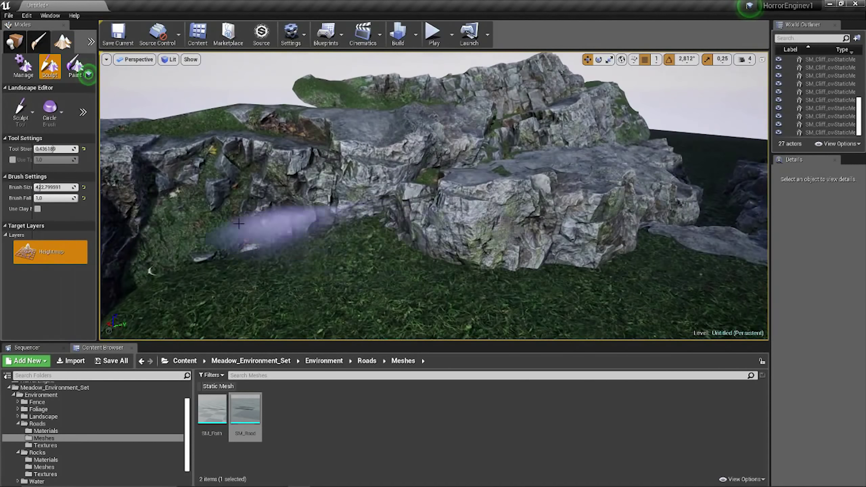
right_click_drag(349, 161, 579, 185)
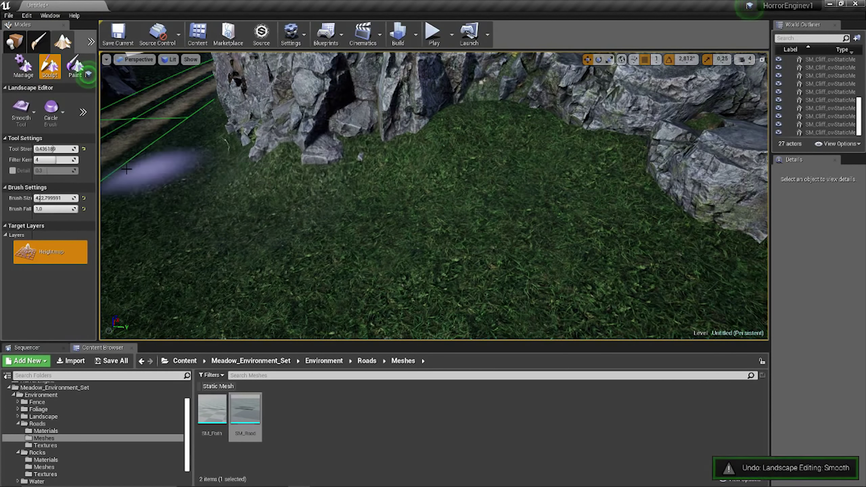
right_click_drag(483, 165, 439, 156)
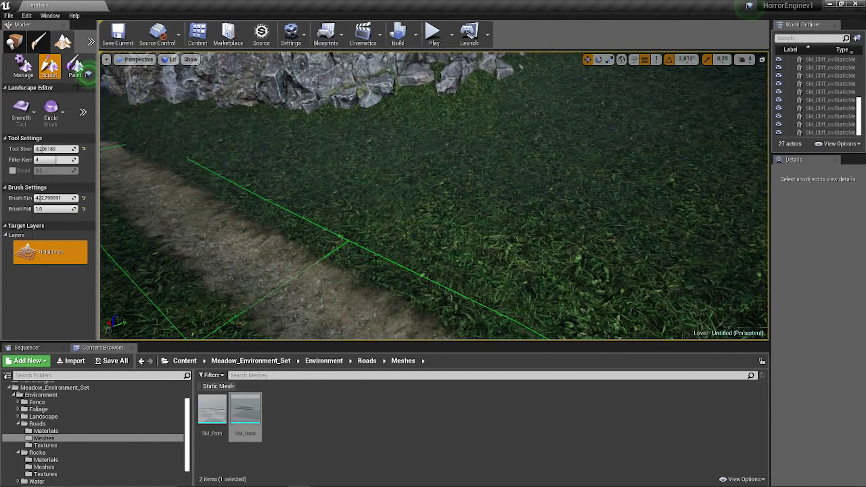
right_click_drag(561, 188, 413, 184)
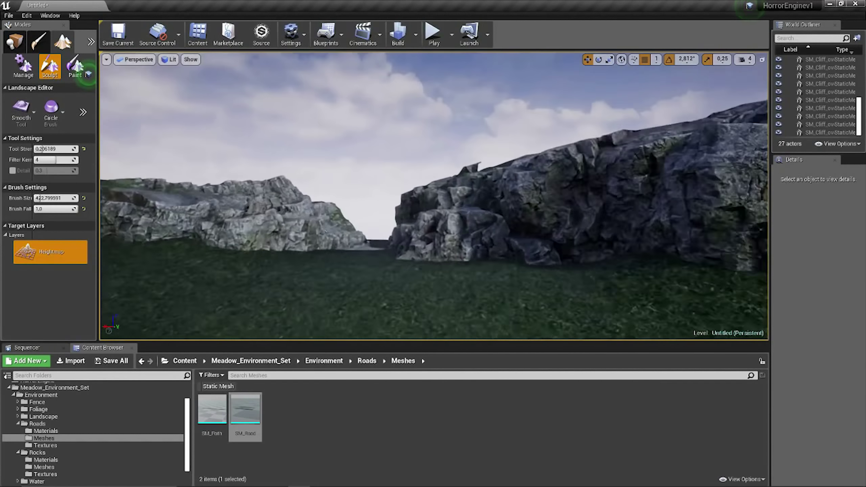
right_click_drag(379, 206, 378, 206)
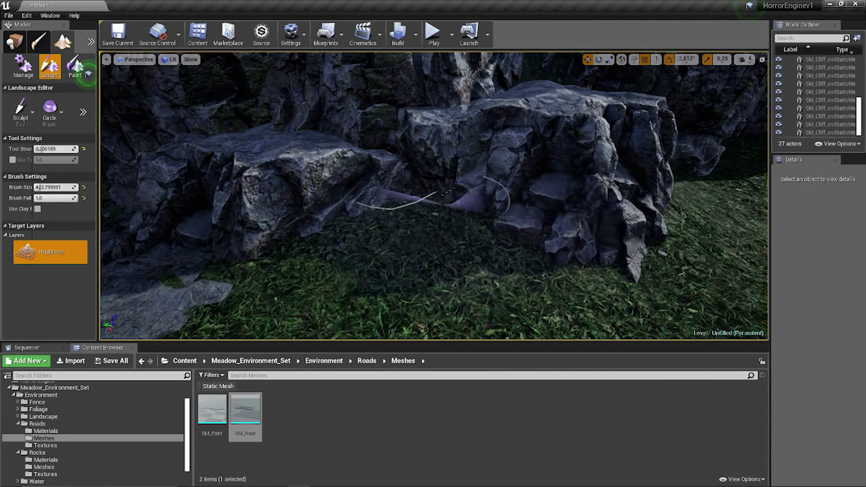
mouse_move(443, 192)
right_mouse_down()
mouse_move(543, 153)
mouse_move(533, 205)
right_mouse_up()
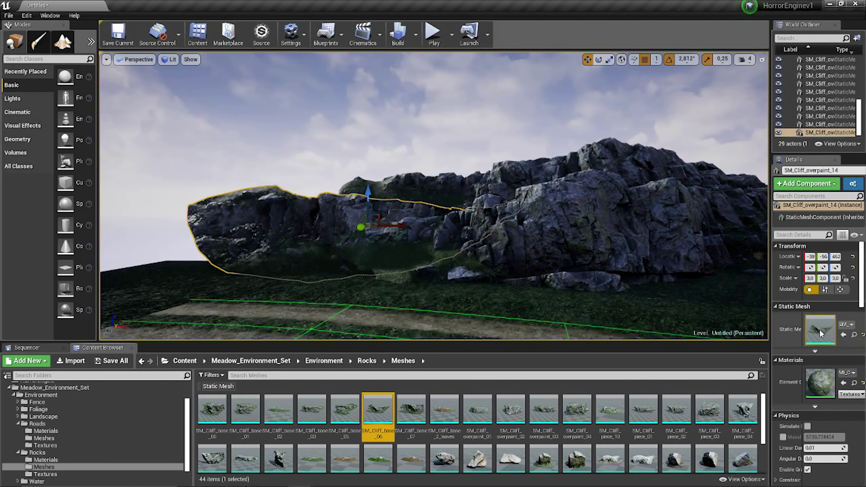
- Place SM_Cliff_base_00 and SM_Cliff_overpaint_01 rocks along the road and rotate the latest one
left_click_drag(212, 409, 355, 220)
right_click_drag(355, 221, 355, 221)
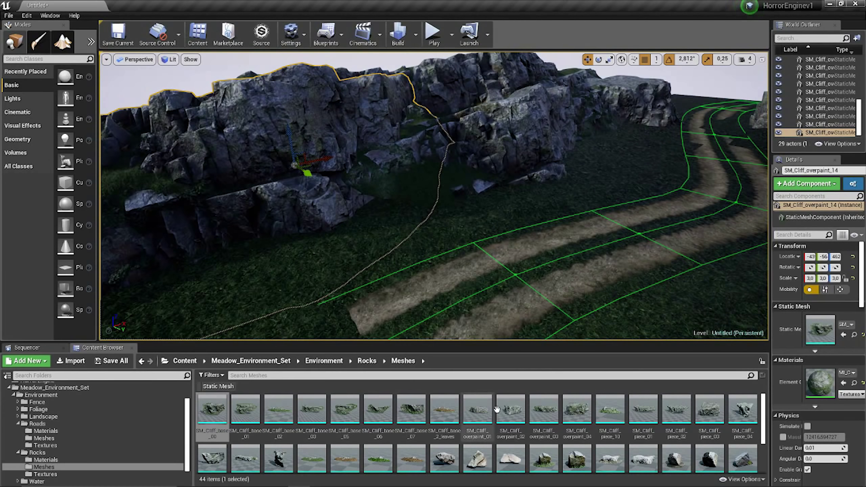
mouse_move(477, 409)
left_mouse_down()
mouse_move(300, 164)
mouse_move(248, 145)
left_mouse_up()
left_click_drag(212, 408, 317, 225)
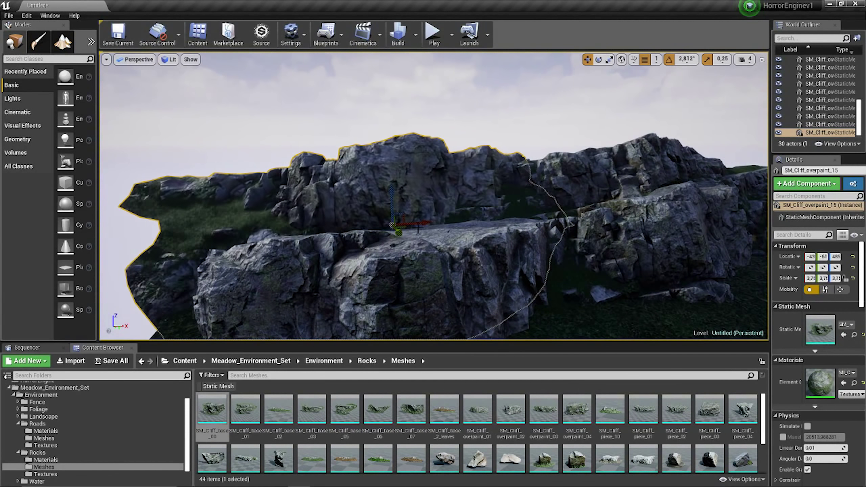
key("e")
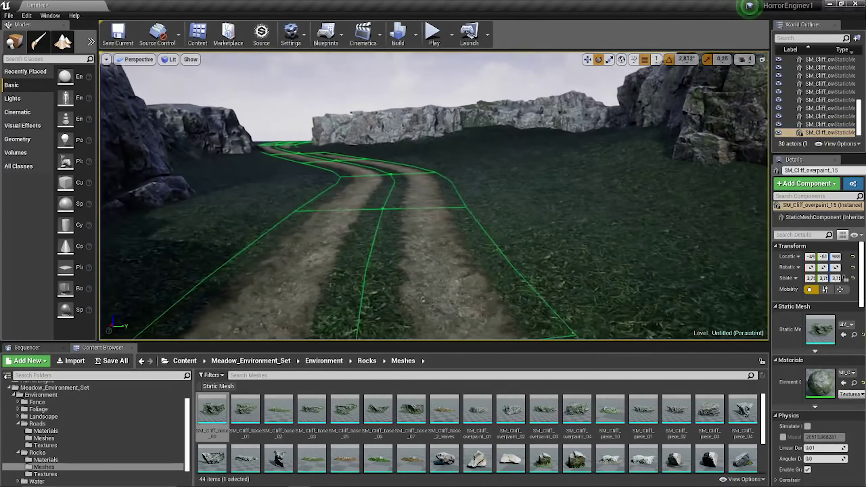
- Place Fence_Merged fence sections beside the road, swapping in different fence meshes
left_click(36, 402)
double_click(245, 408)
double_click(238, 418)
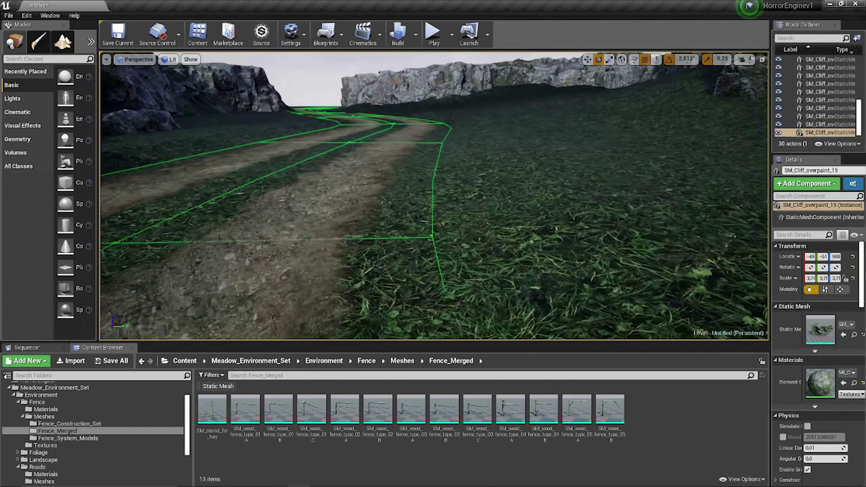
left_click_drag(310, 408, 616, 307)
left_click_drag(410, 408, 819, 329)
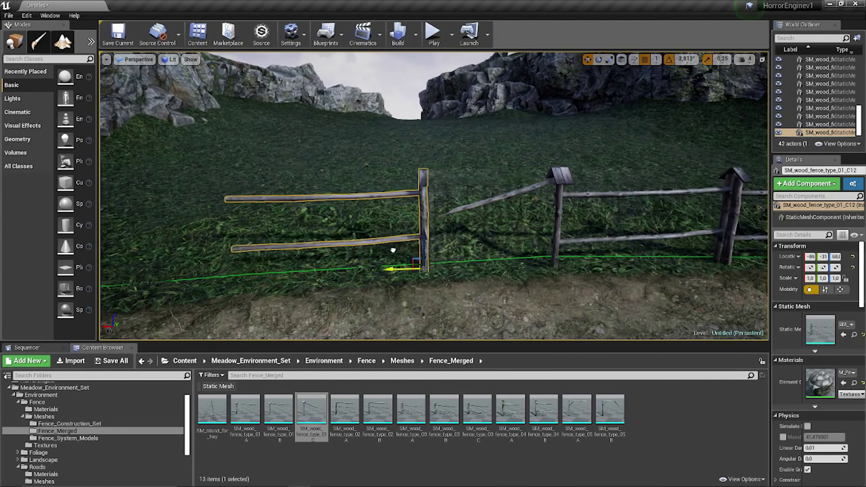
key("ctrl+z")
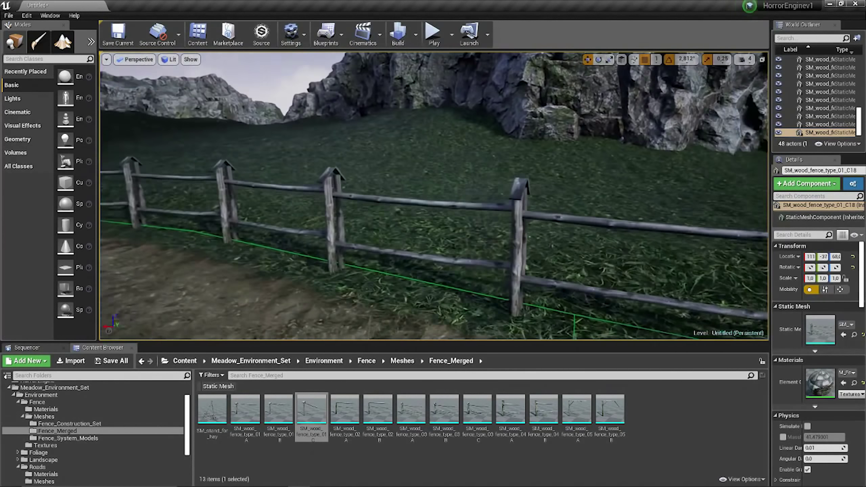
left_click_drag(477, 410, 804, 393)
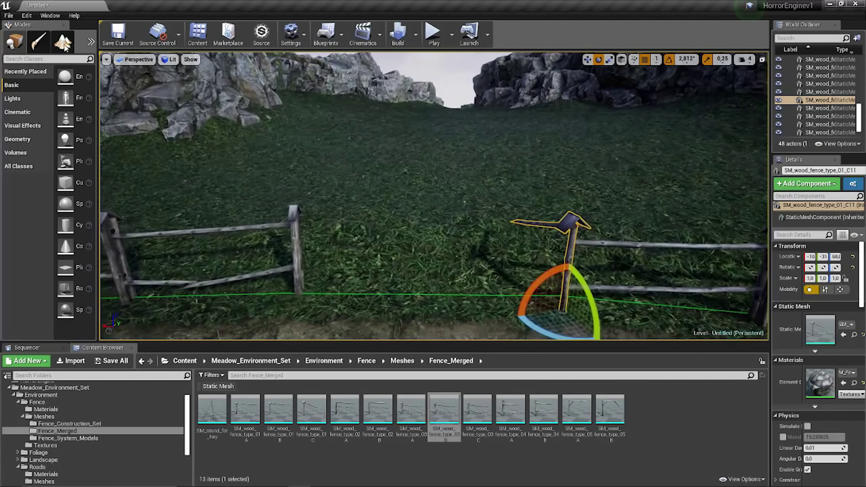
- Paint leaf litter into the grass using the Layer_8 paint layer
left_click(63, 42)
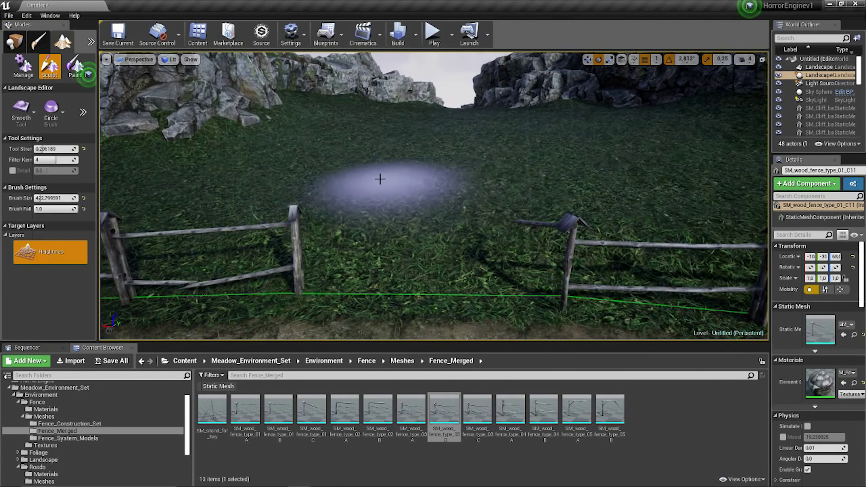
left_click(88, 74)
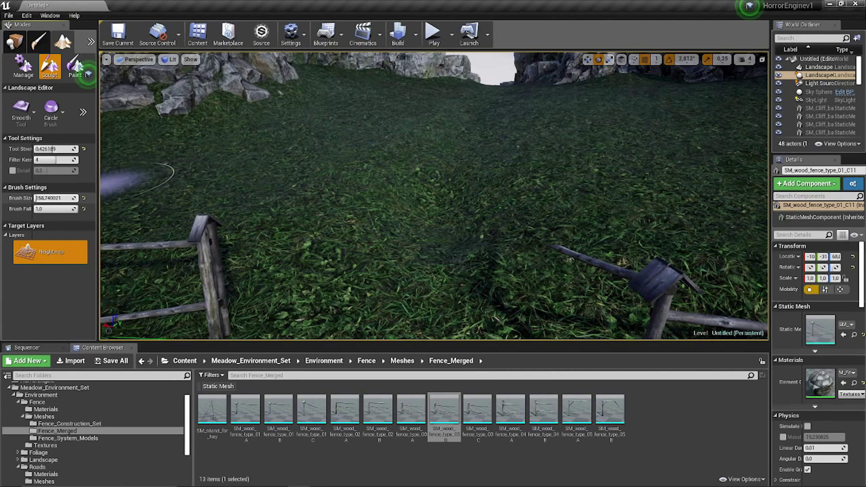
scroll(58, 129, "down", 5)
left_click(51, 326)
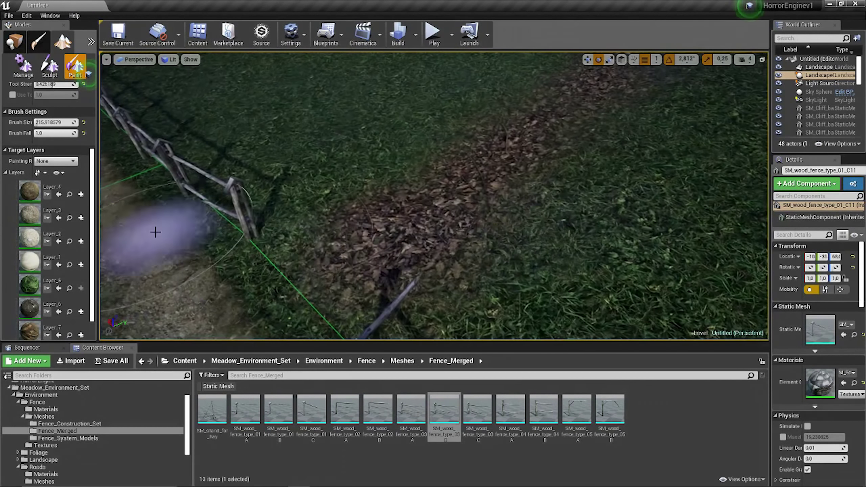
scroll(55, 284, "down", 2)
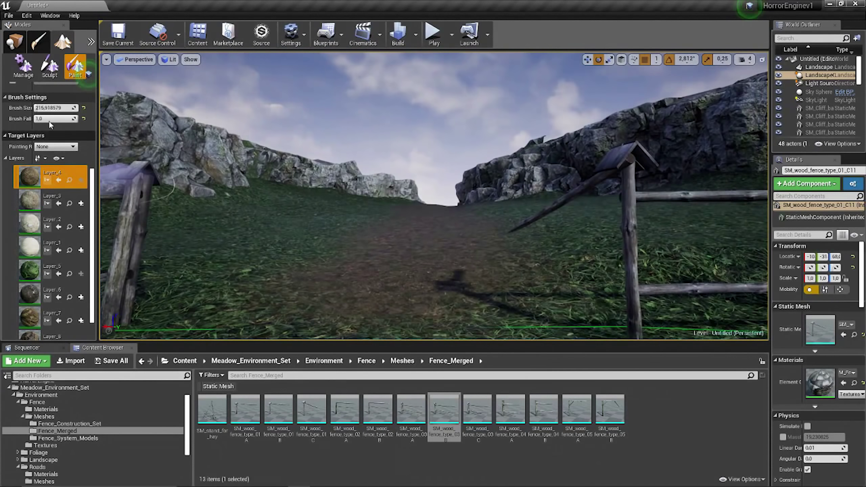
- Sculpt near the fence, then select and rotate the nearby cliff rock
left_click(49, 67)
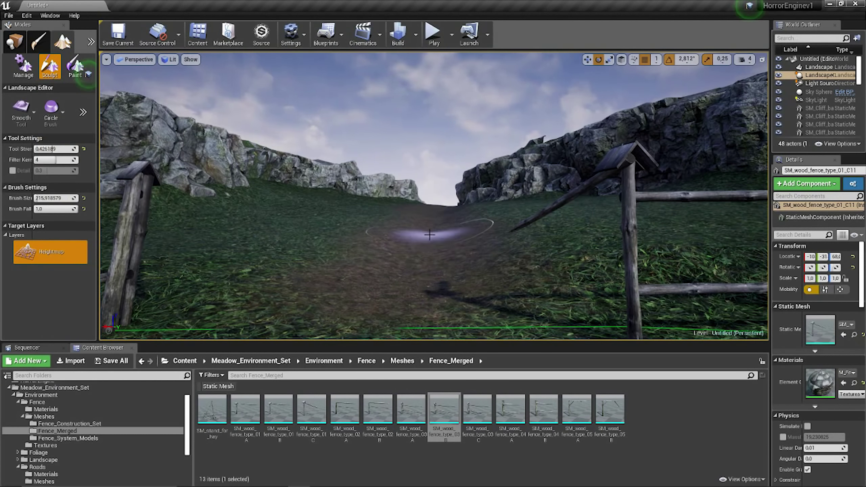
mouse_move(429, 235)
right_mouse_down()
mouse_move(462, 220)
mouse_move(429, 286)
mouse_move(340, 271)
mouse_move(447, 297)
mouse_move(699, 223)
mouse_move(421, 234)
right_mouse_up()
key("shift+1")
left_click(699, 223)
key("e")
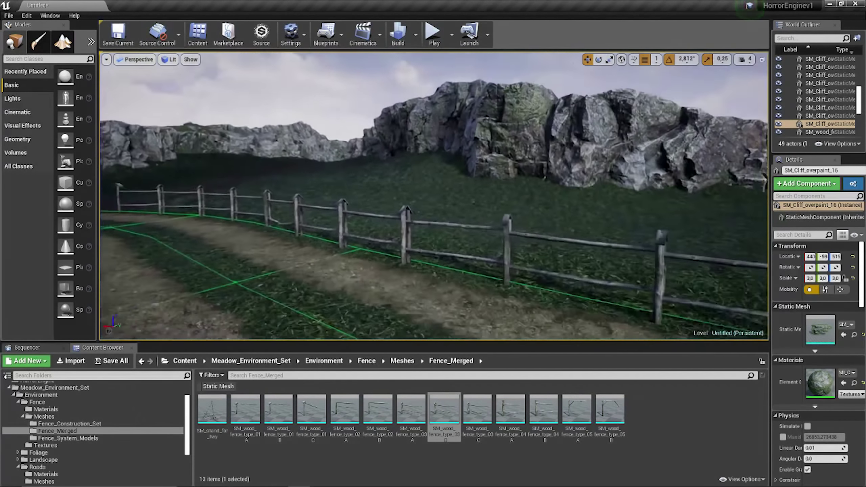
- Undo the last sculpt stroke and start saving the current level
key("shift+3")
key("ctrl+z")
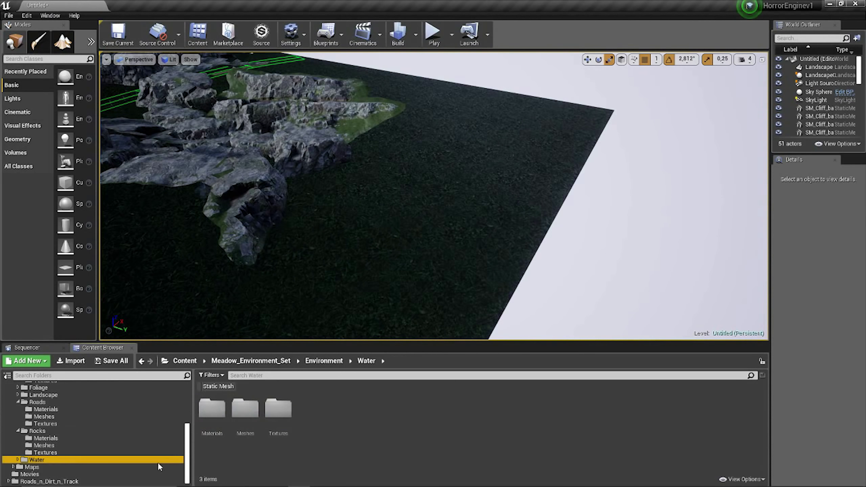
left_click(62, 41)
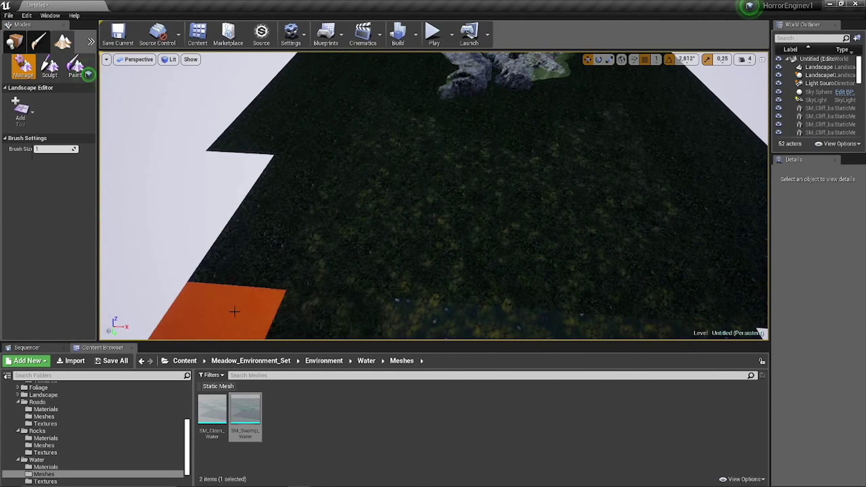
left_click(118, 34)
- Save the level as NewMap and carve a lake basin into the terrain under the water
key("Return")
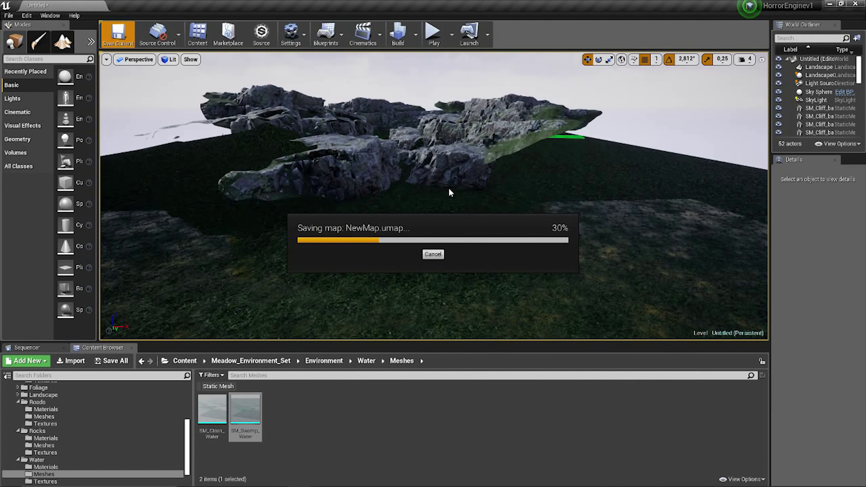
right_click_drag(444, 181, 467, 177)
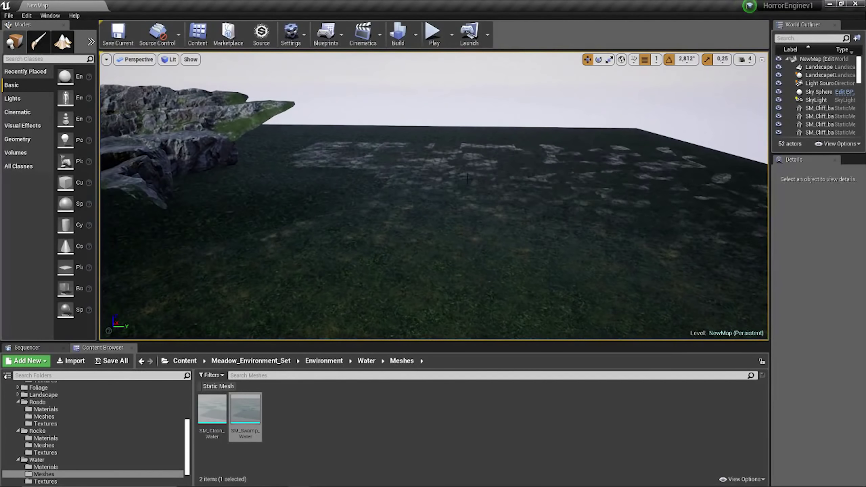
left_click(62, 42)
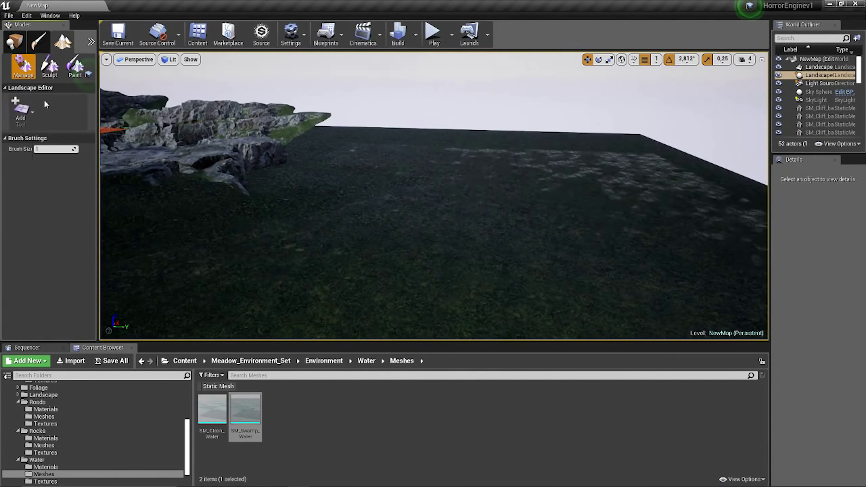
right_click_drag(353, 289, 602, 166)
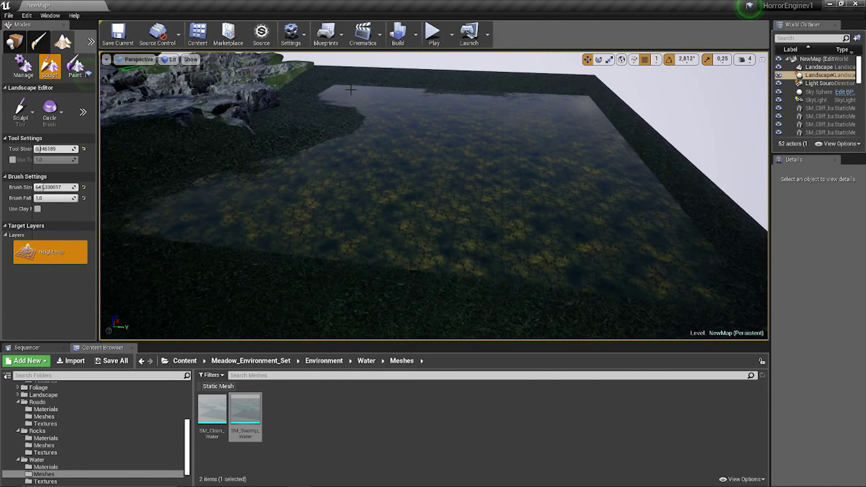
right_click_drag(351, 90, 286, 334)
right_click_drag(416, 170, 323, 261)
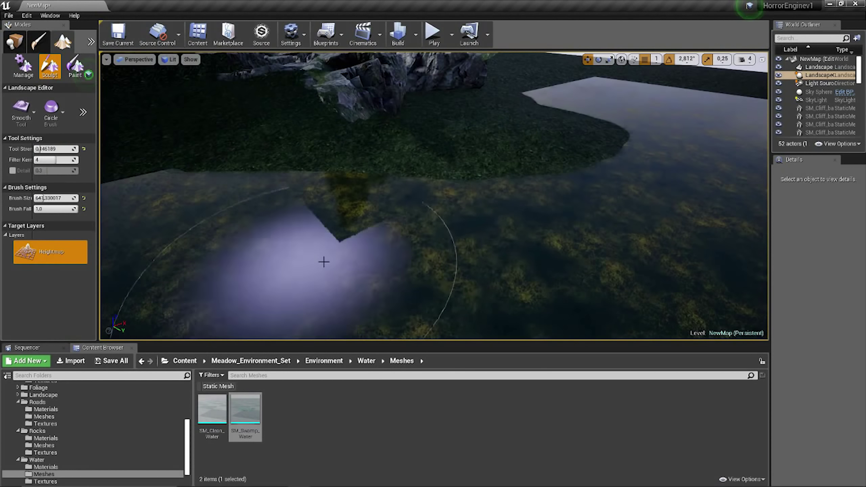
- Move a cliff rock onto the lake shore
key("shift+1")
left_click(375, 137)
mouse_move(375, 136)
right_mouse_down()
mouse_move(169, 199)
mouse_move(307, 191)
right_mouse_up()
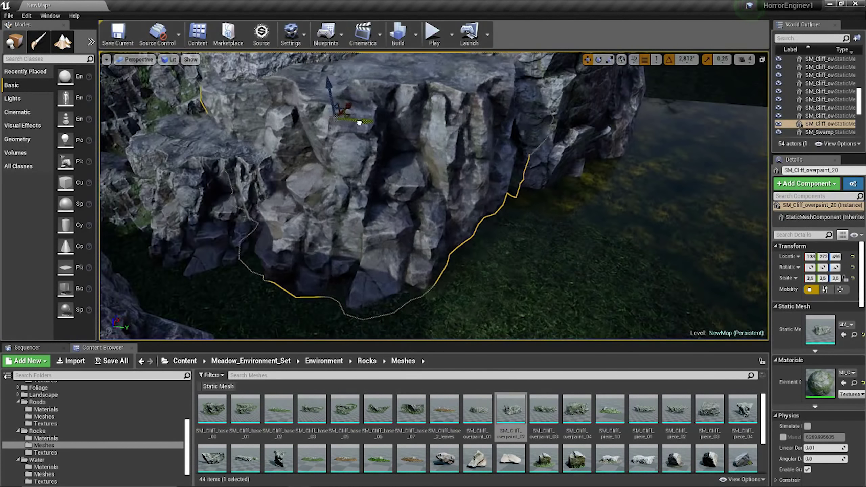
- Place a cliff piece on the lakeshore and rotate it into position
key("shift+3")
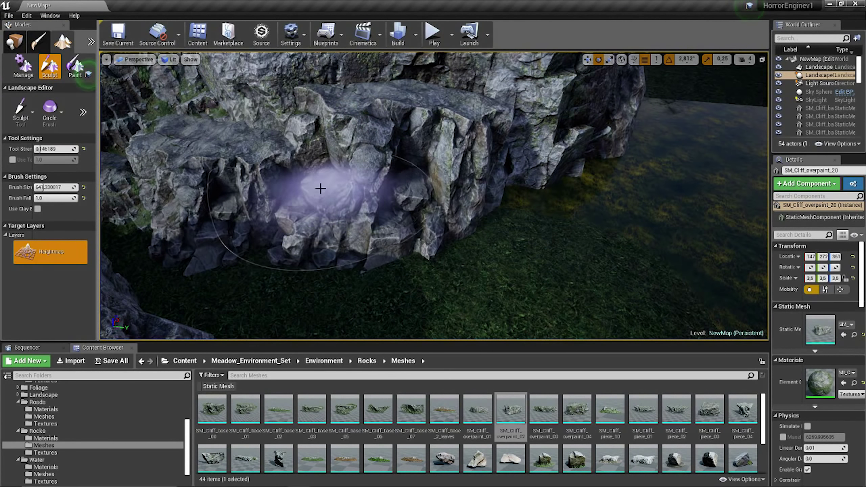
right_click_drag(434, 157, 434, 136)
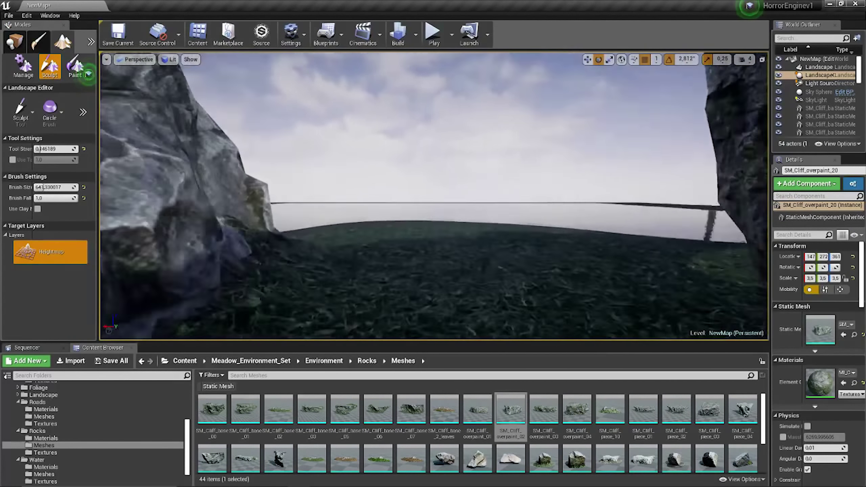
right_click_drag(391, 228, 390, 170)
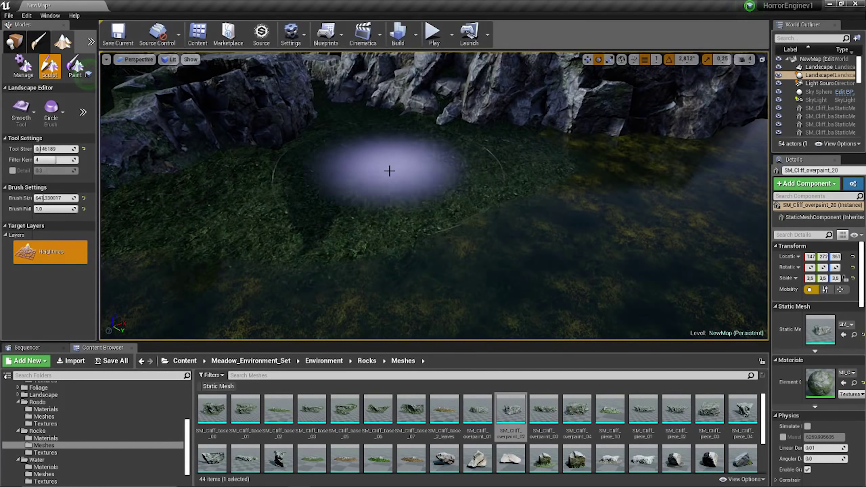
key("shift+1")
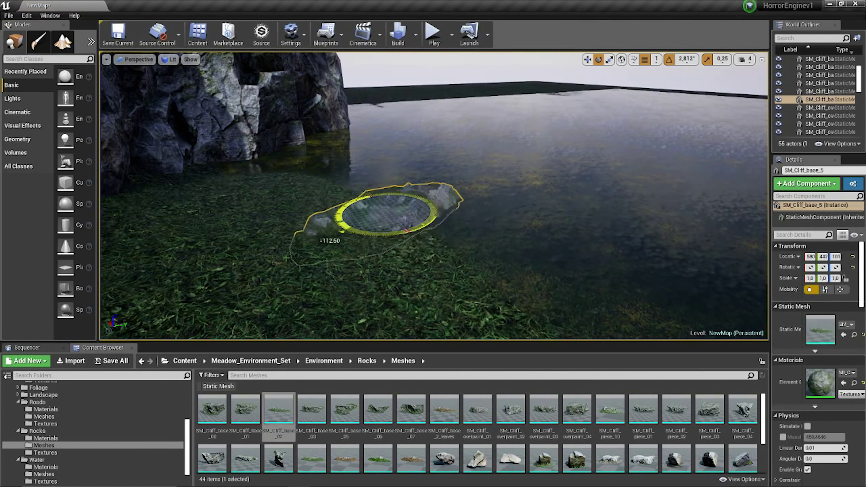
right_click_drag(434, 170, 409, 163)
left_click_drag(609, 409, 402, 222)
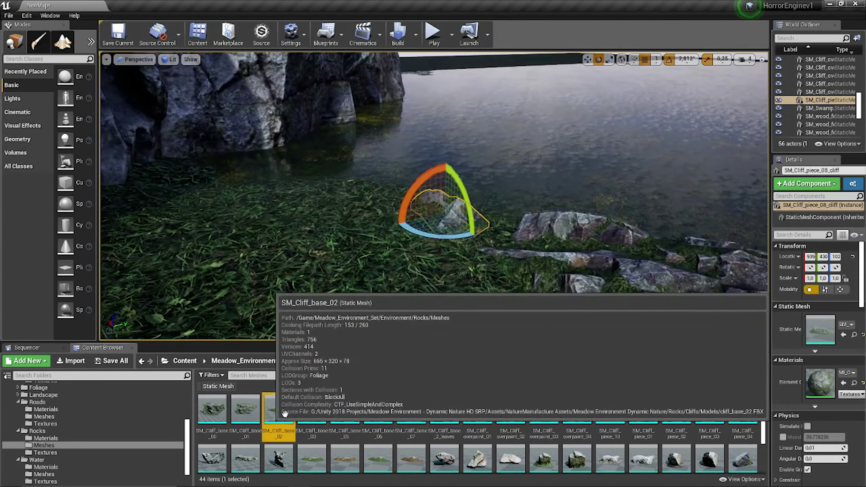
- Try a white SM_Cliff_base_02 rock at the water's edge, then delete the selected rock
left_click(279, 409)
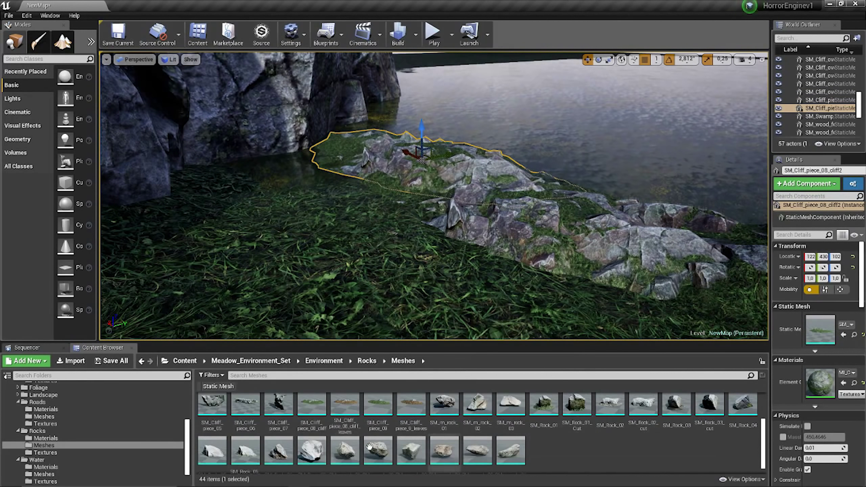
left_click_drag(444, 457, 422, 153)
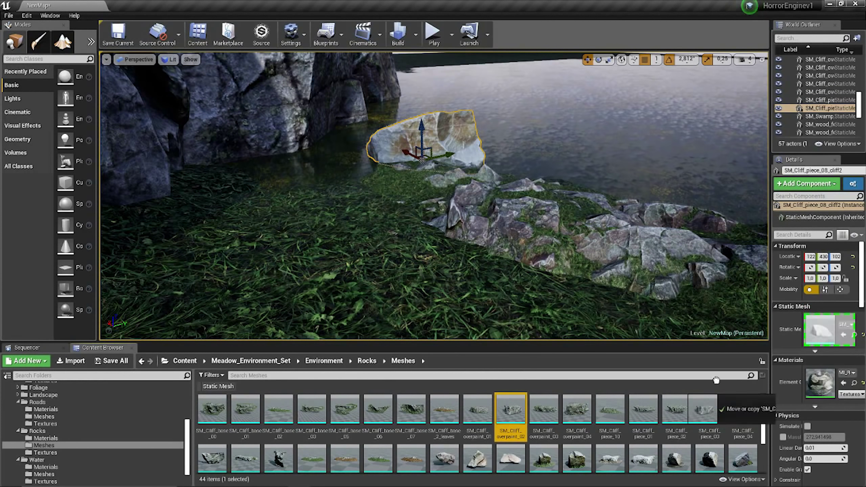
mouse_move(435, 176)
right_mouse_down()
mouse_move(524, 179)
mouse_move(477, 147)
right_mouse_up()
key("w")
left_click(524, 180)
key("Delete")
- Select Layer_6 in Landscape Paint mode and place an SM_Rock_01 boulder in the lake
left_click(62, 41)
left_click(29, 316)
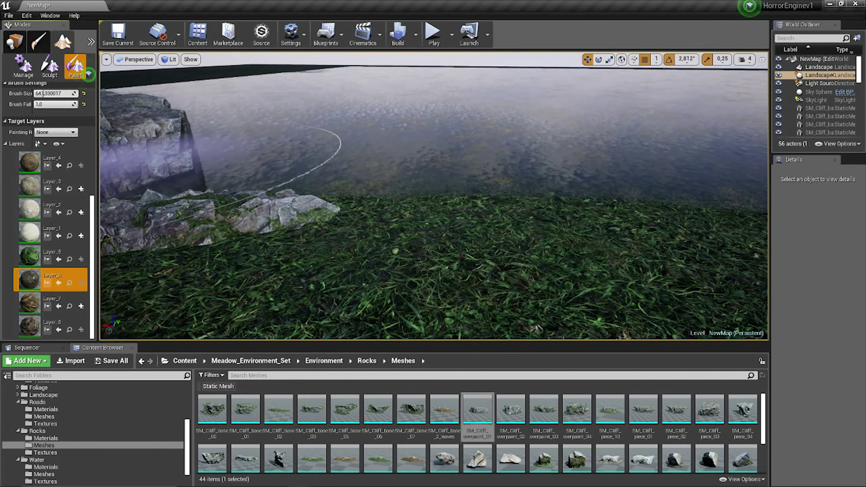
right_click_drag(465, 189, 415, 310)
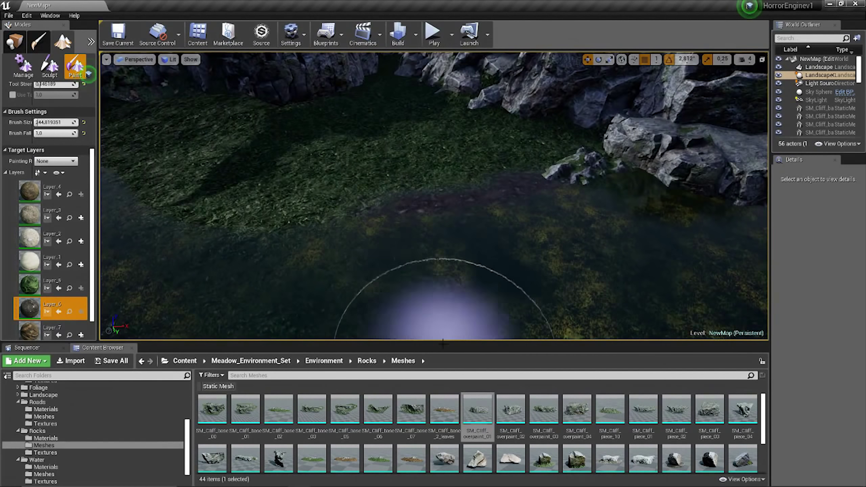
right_click_drag(425, 233, 443, 218)
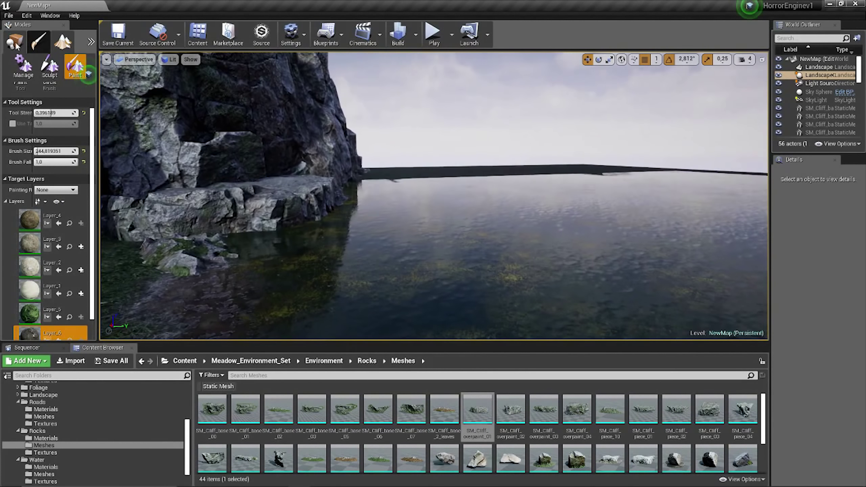
left_click_drag(543, 458, 572, 261)
- Move the SM_Rock_02 slab against the cliff, scale it to 3.75 and reposition it
right_click_drag(573, 261, 477, 259)
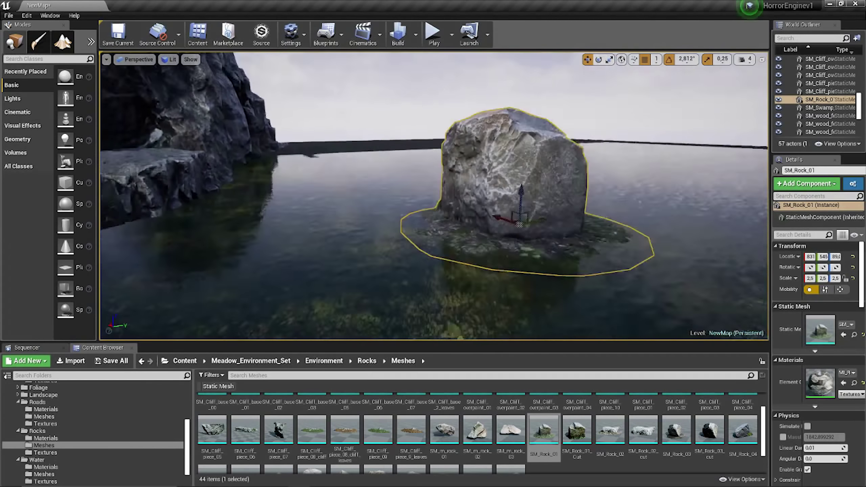
scroll(650, 421, "down", 1)
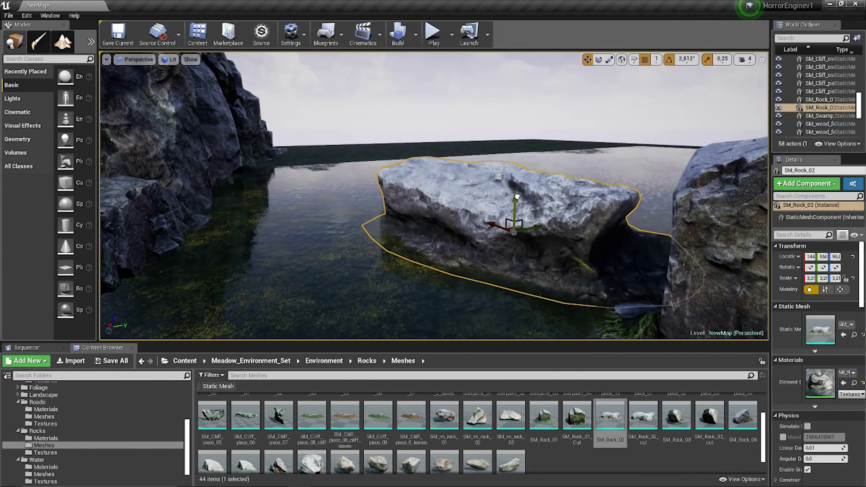
right_click_drag(517, 196, 415, 152)
key("r")
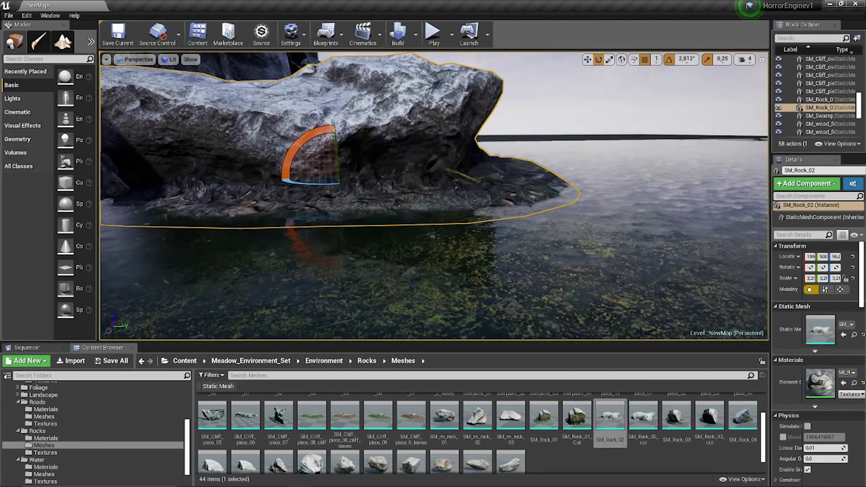
right_click_drag(434, 195, 375, 177)
key("w")
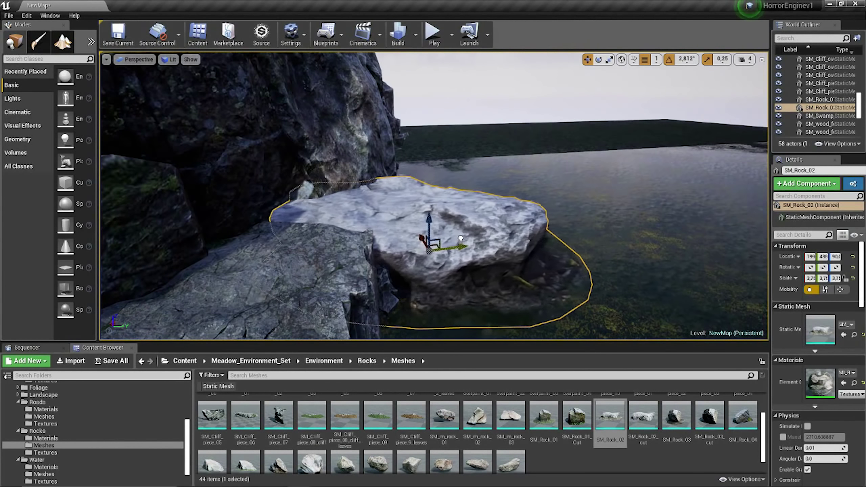
mouse_move(542, 329)
right_mouse_down()
mouse_move(483, 217)
mouse_move(494, 240)
right_mouse_up()
- Duplicate the cliff base, then move the copy along the shore and turn it toward the water
key("ctrl+w")
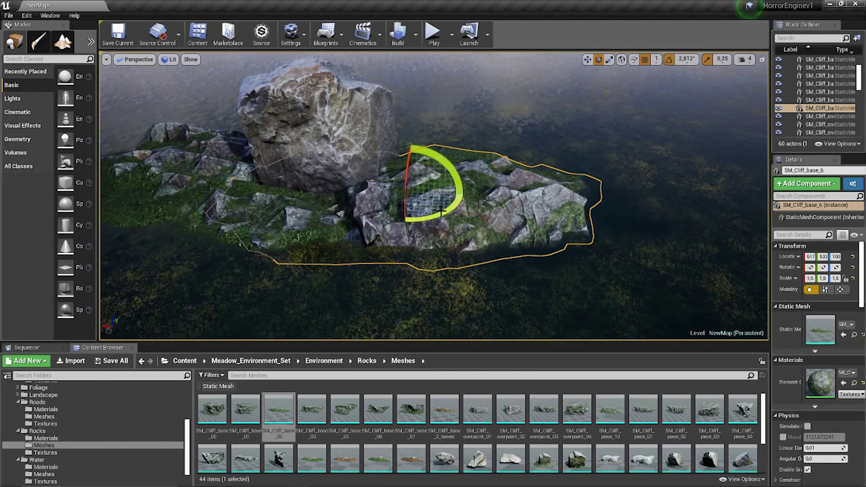
key("w")
right_click_drag(434, 195, 434, 196)
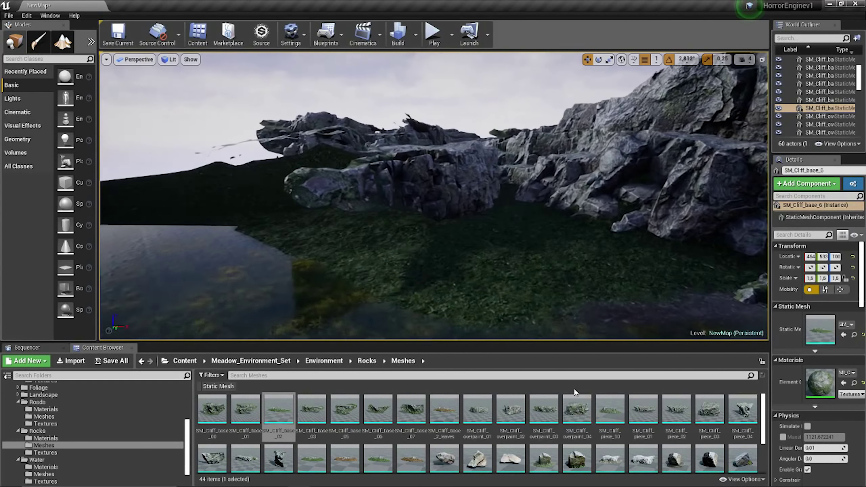
key("e")
left_click_drag(400, 277, 396, 288)
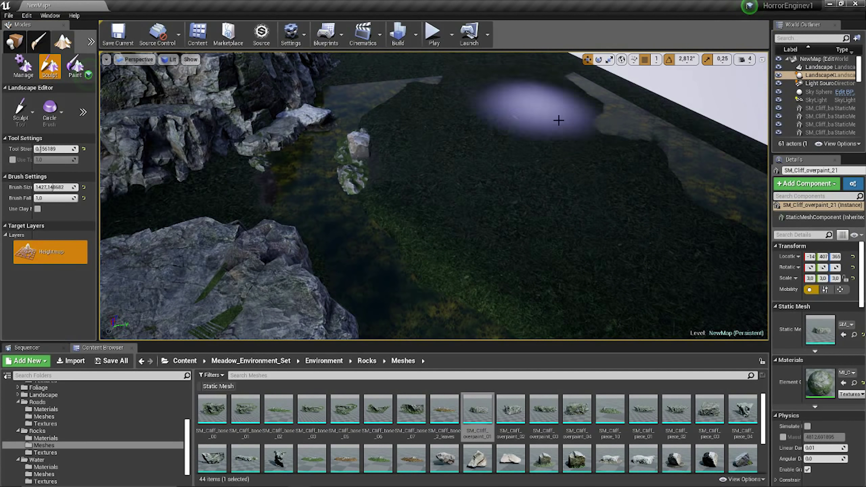
- Raise the grassy ground behind the lake with the landscape sculpt brush
right_click_drag(558, 120, 427, 80)
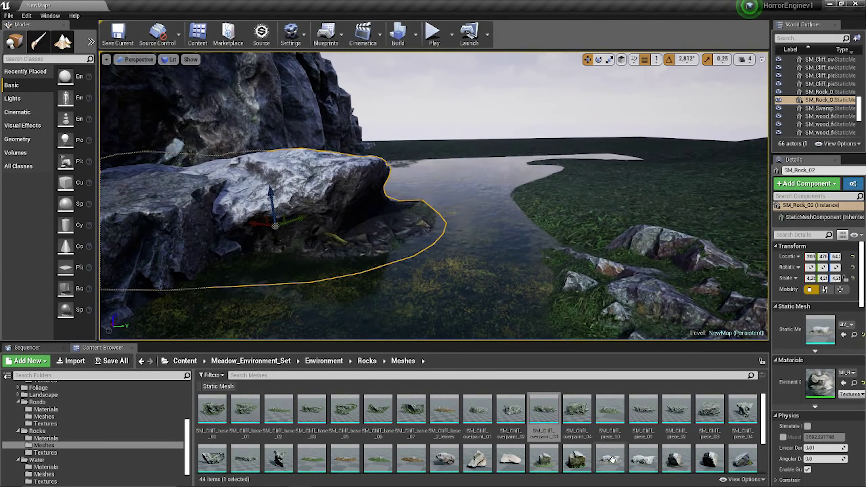
- Lower the SM_Cliff_base_5 cliff piece into the rocks and rotate it
scroll(477, 433, "down", 2)
left_click_drag(212, 450, 818, 338)
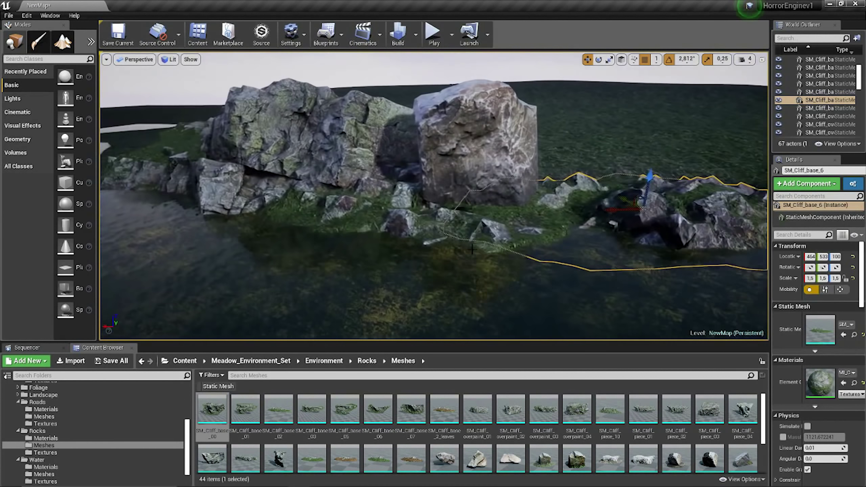
left_click(472, 249)
key("e")
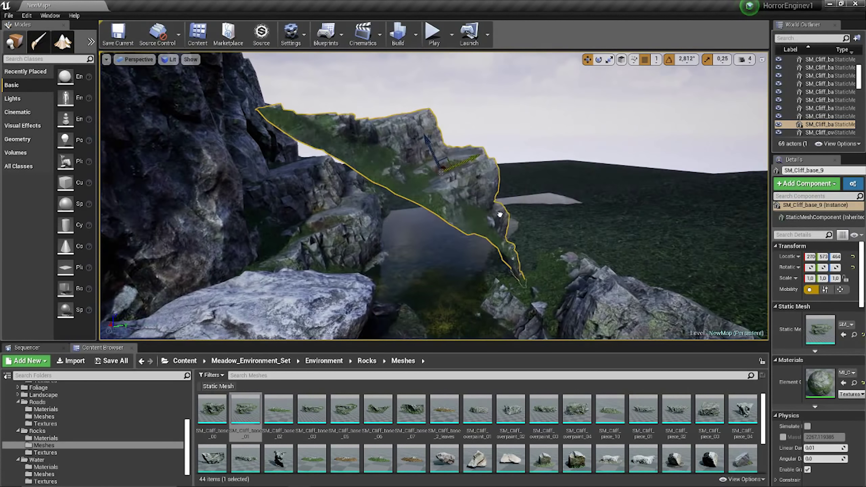
left_click_drag(398, 224, 402, 218)
key("f")
key("e")
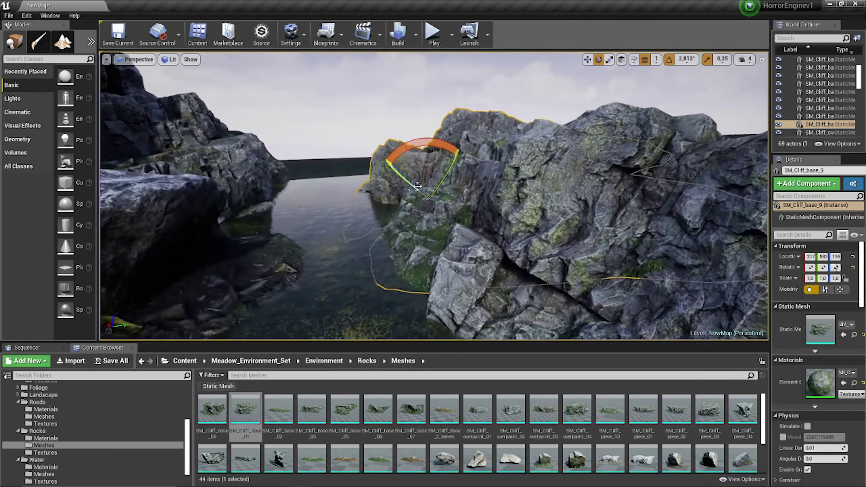
right_click_drag(431, 150, 341, 157)
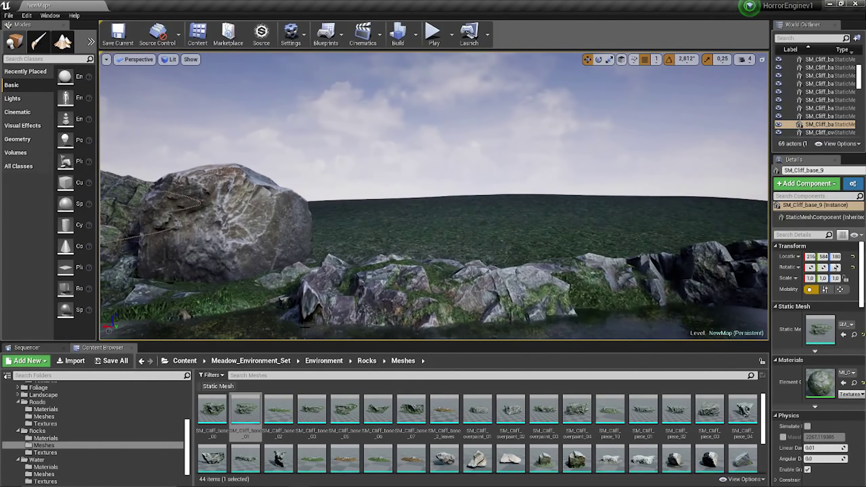
- Add another SM_Rock_2 boulder and a cliff base piece beside the log
scroll(477, 433, "down", 2)
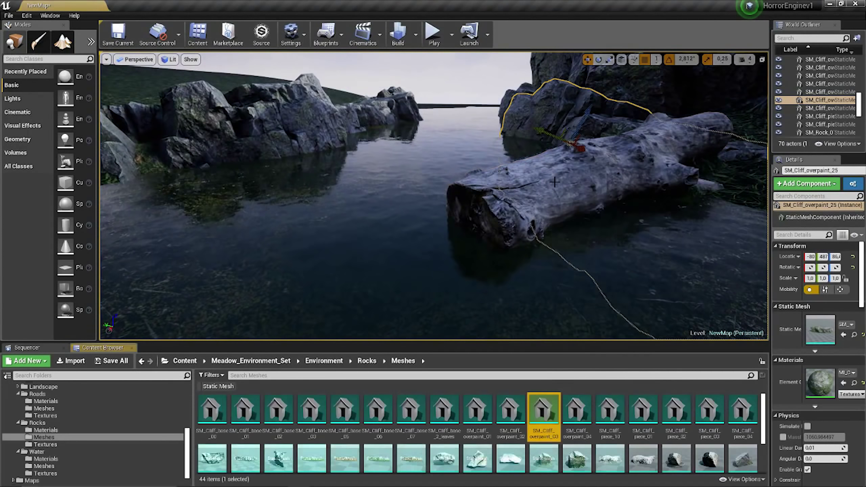
scroll(544, 430, "down", 1)
left_click_drag(544, 430, 366, 169)
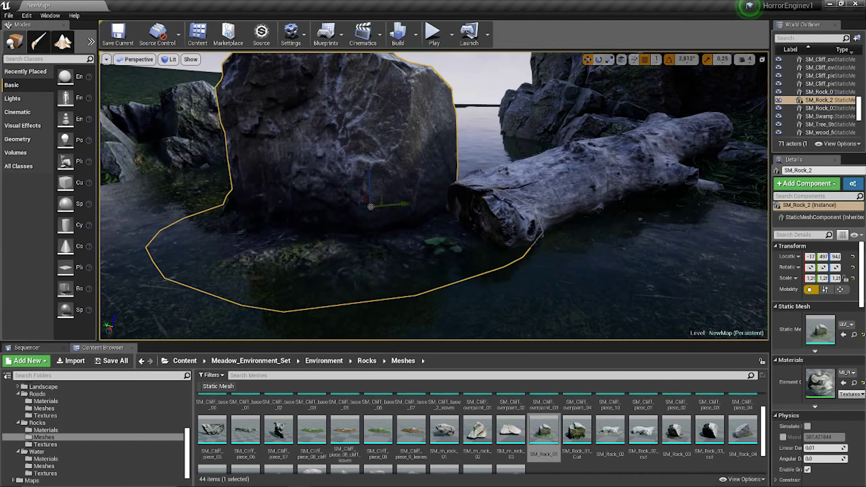
key("f")
scroll(285, 431, "up", 1)
left_click_drag(286, 431, 375, 230)
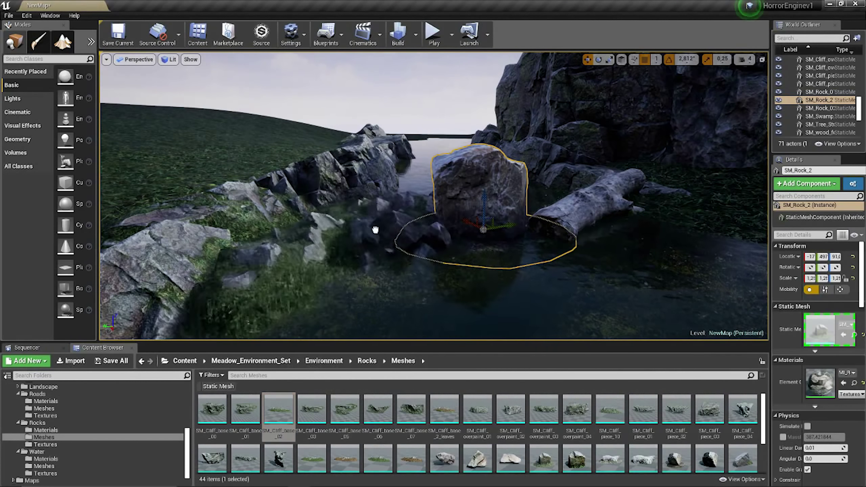
left_click_drag(379, 183, 379, 185)
key("f")
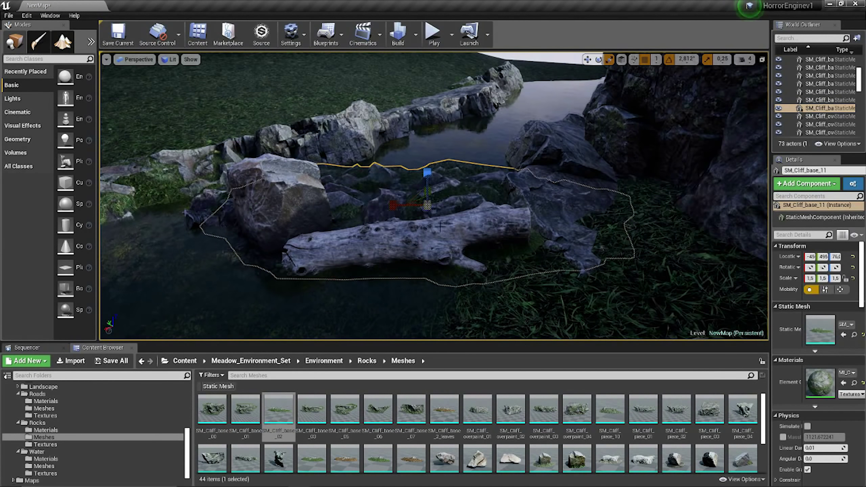
- Select and frame the fallen log, bringing up its context menu
left_click(441, 227)
key("f")
right_click(416, 78)
- Show the log's mesh in the Content Browser and tilt the SM_Tree_Stump_03 log onto the rocks
left_click(430, 87)
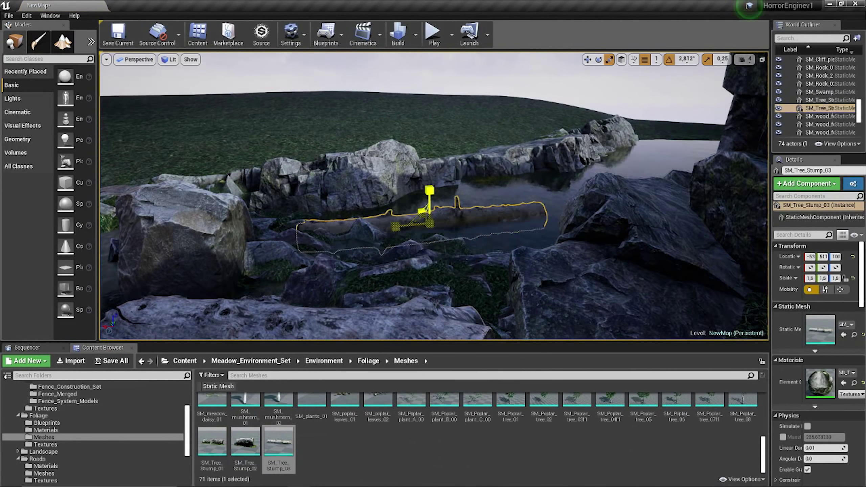
key("e")
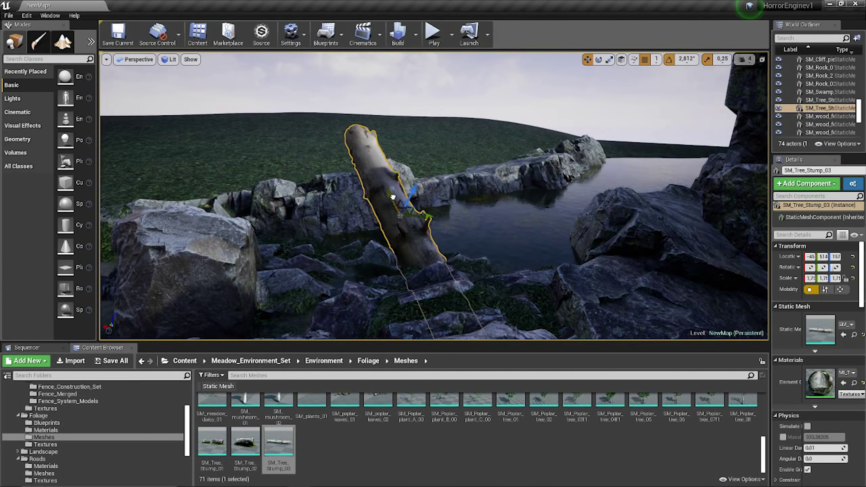
key("e")
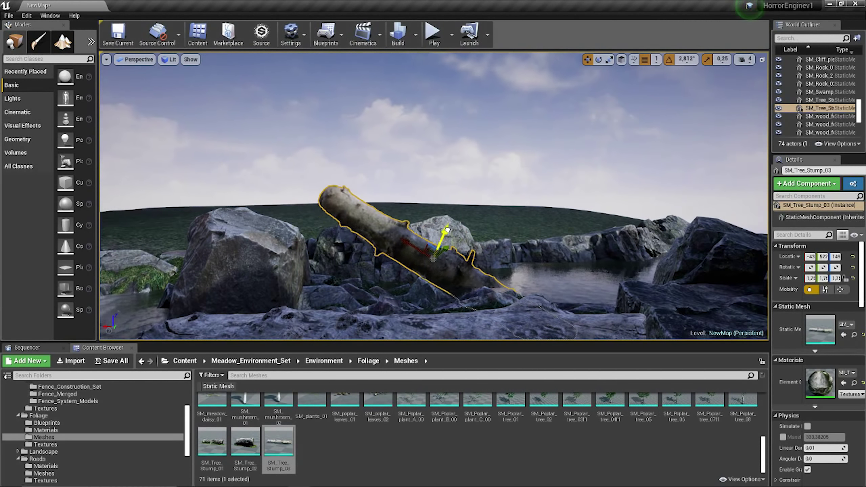
- Place an SM_Poplar_tree_01 tree on the rocky shore beside the boulder
scroll(489, 435, "up", 5)
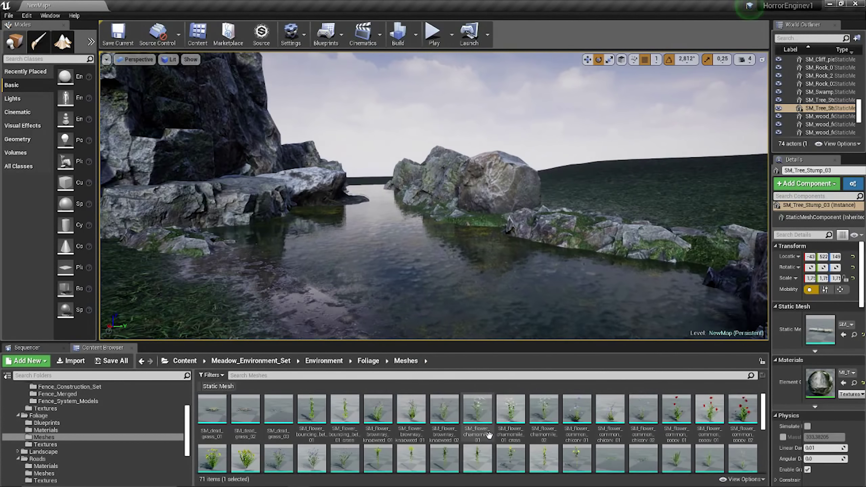
scroll(489, 435, "down", 5)
left_click_drag(544, 413, 460, 252)
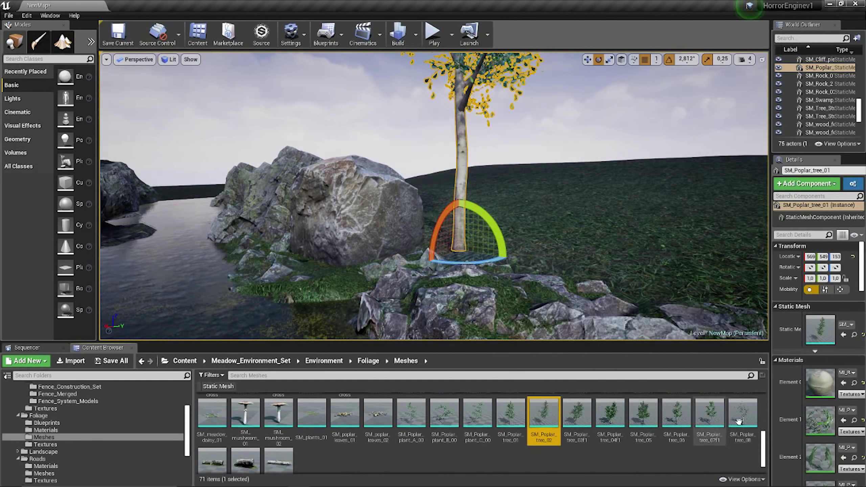